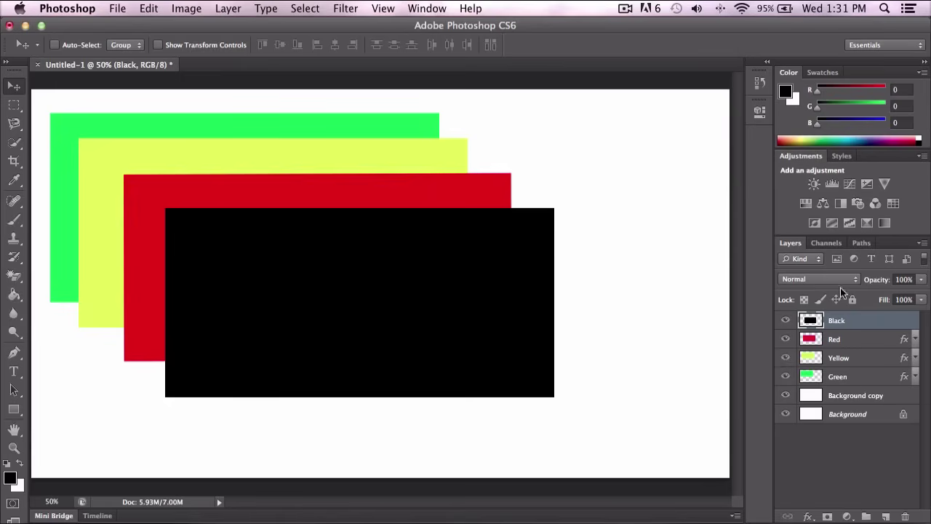
- Show the Layers panel and try dragging the black rectangle
click(420, 8)
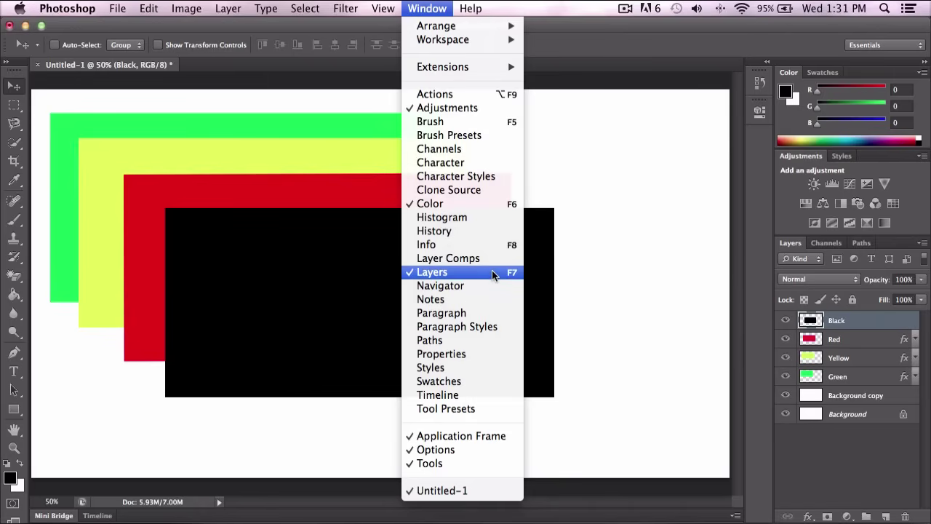
click(610, 49)
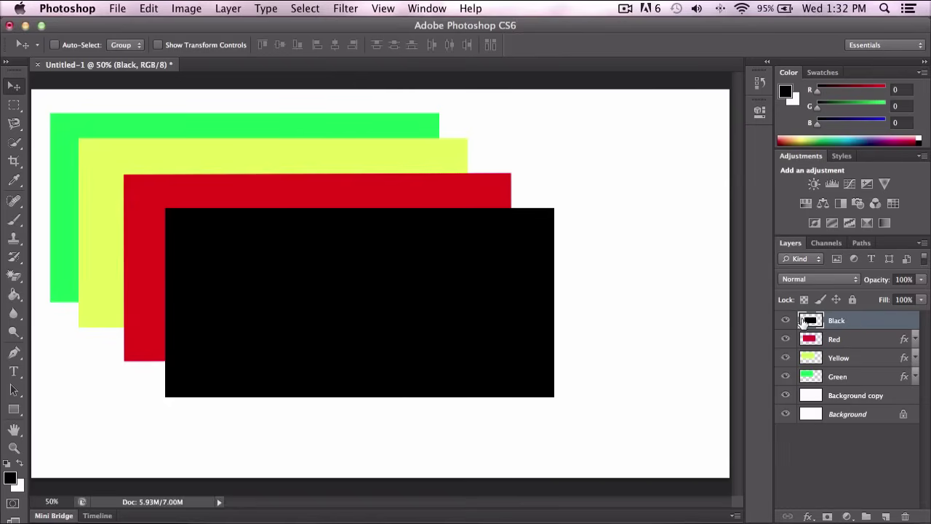
mouse_move(394, 245)
mouse_down()
mouse_move(427, 228)
mouse_move(401, 252)
mouse_up()
- Select the Black layer, move its rectangle right and down, and begin lowering it
click(844, 358)
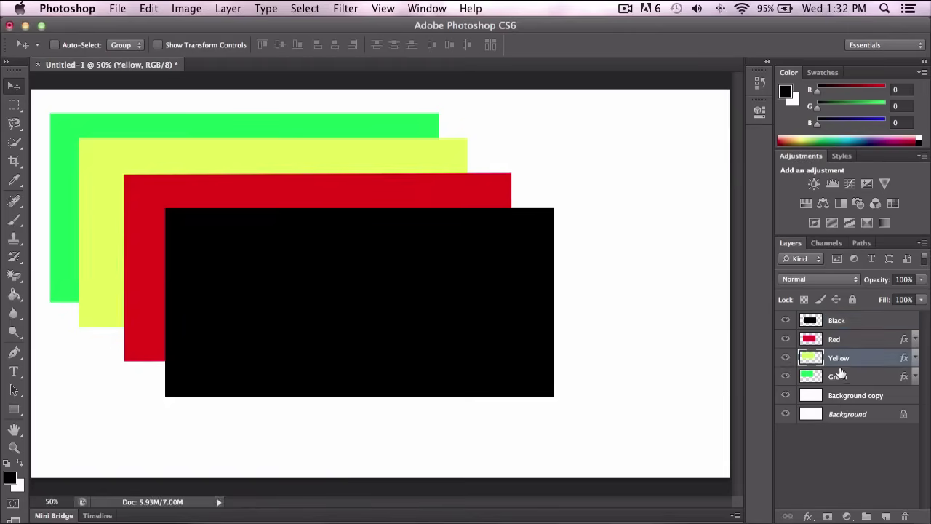
click(835, 340)
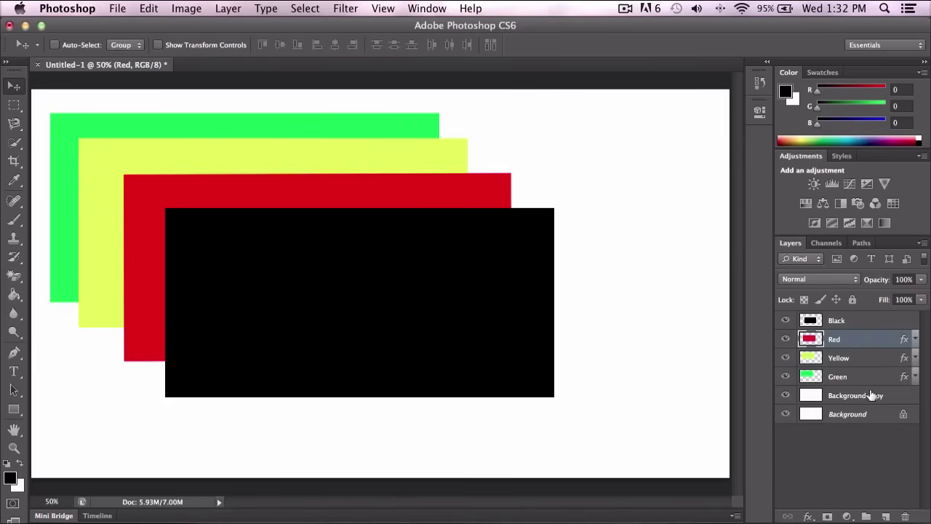
click(837, 320)
mouse_move(210, 249)
mouse_down()
mouse_move(399, 281)
mouse_move(187, 245)
mouse_up()
mouse_move(366, 241)
mouse_down()
mouse_move(358, 295)
mouse_move(393, 291)
mouse_move(385, 243)
mouse_move(396, 295)
mouse_up()
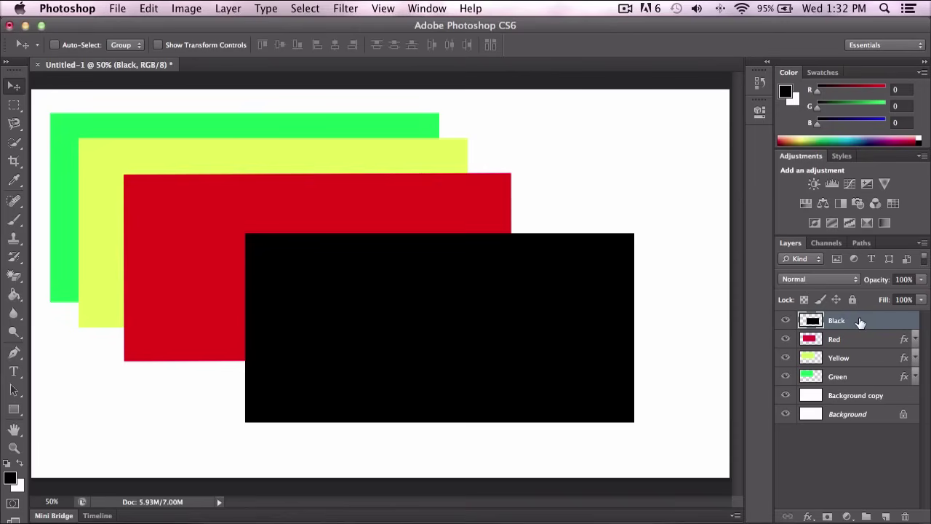
drag(856, 322, 846, 359)
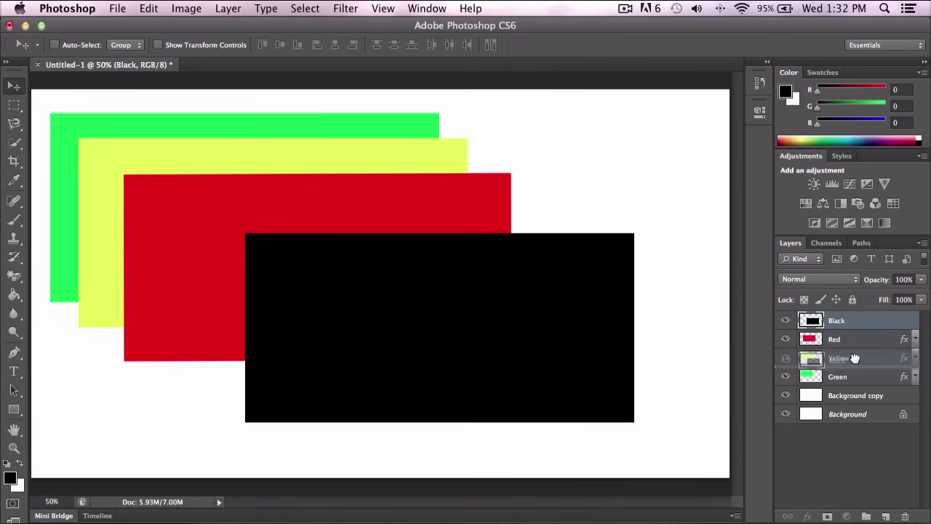
- Drop Black between Yellow and Green, shift black up-left behind yellow, then select Green
drag(847, 360, 852, 366)
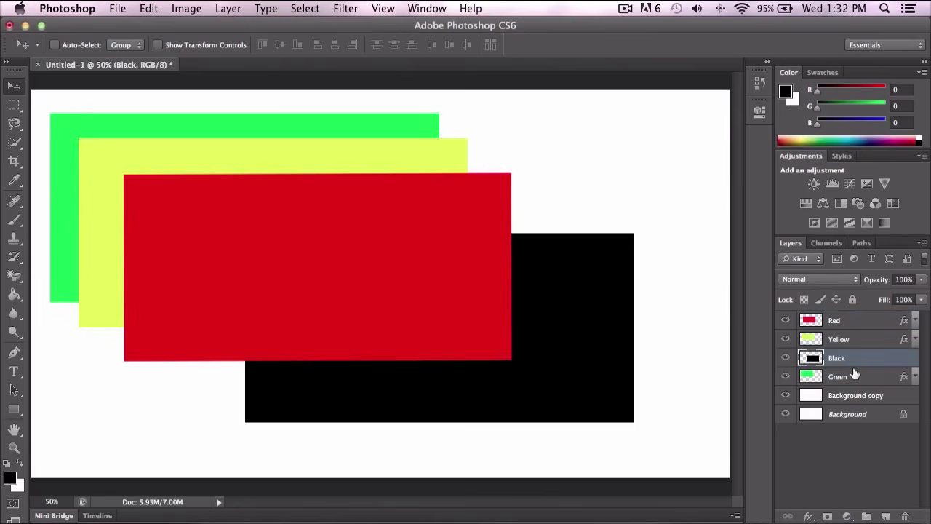
mouse_move(481, 223)
mouse_down()
mouse_move(371, 203)
mouse_move(396, 202)
mouse_move(384, 194)
mouse_move(422, 220)
mouse_move(390, 199)
mouse_up()
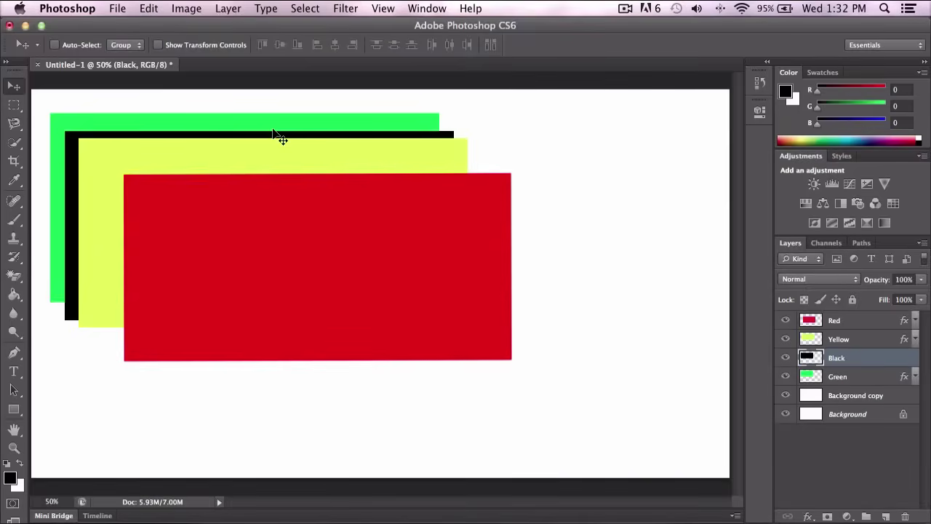
mouse_move(283, 139)
mouse_down()
mouse_move(465, 146)
mouse_move(597, 170)
mouse_move(262, 133)
mouse_move(285, 125)
mouse_move(274, 126)
mouse_up()
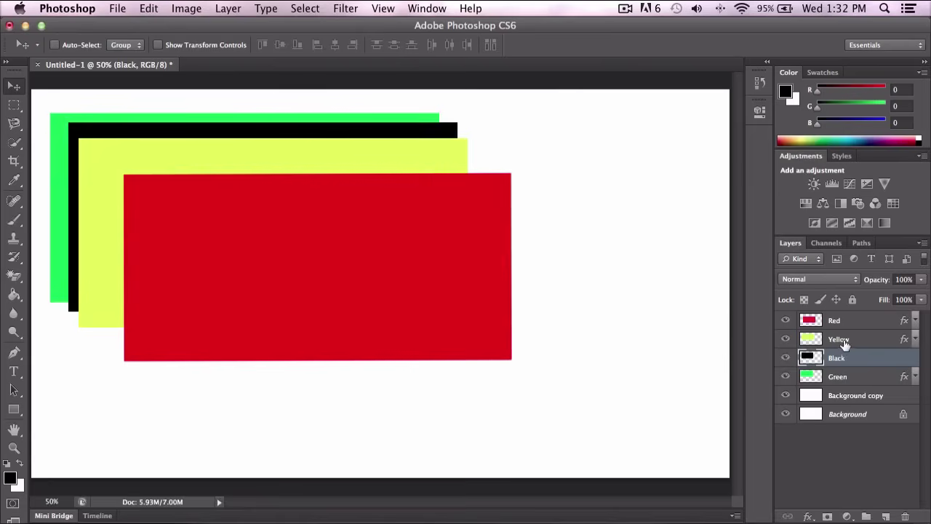
click(848, 379)
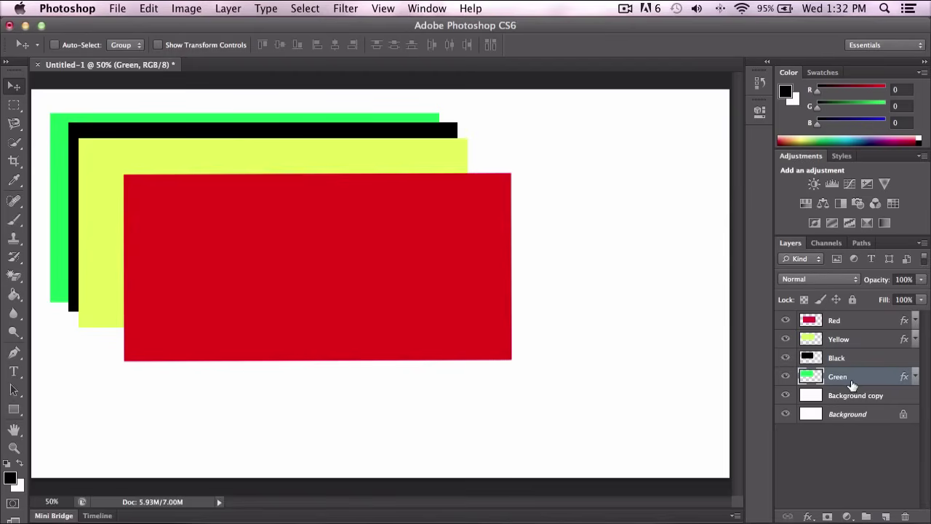
- Raise Green to the top and move it down-right, then stack Red above it lower-right
drag(837, 385, 848, 314)
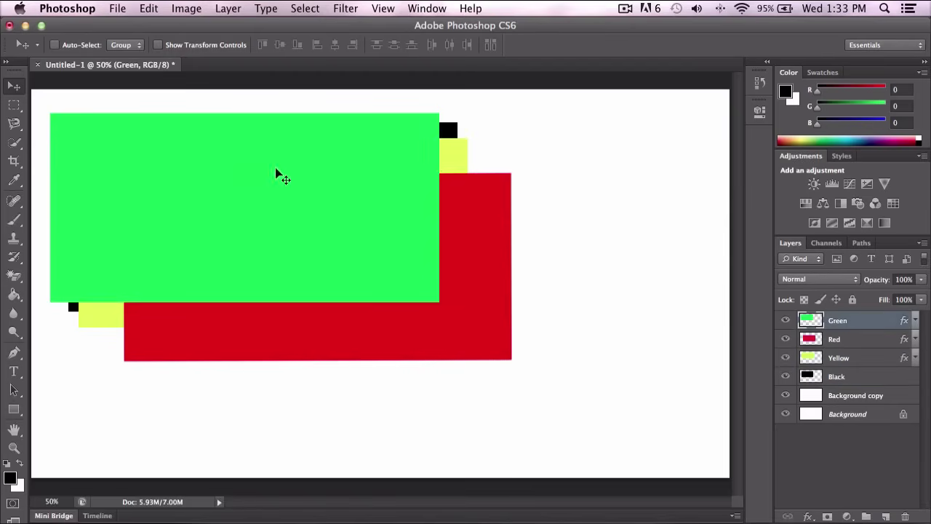
drag(279, 174, 384, 256)
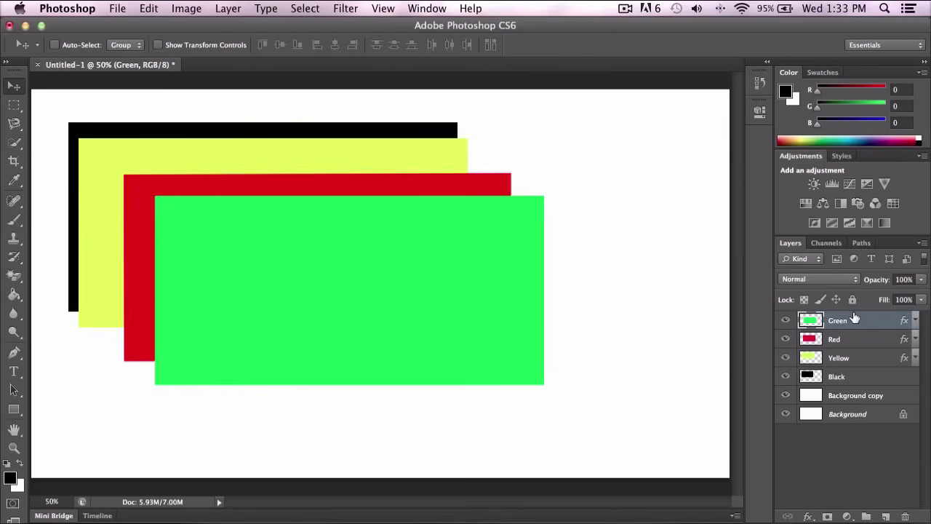
click(863, 342)
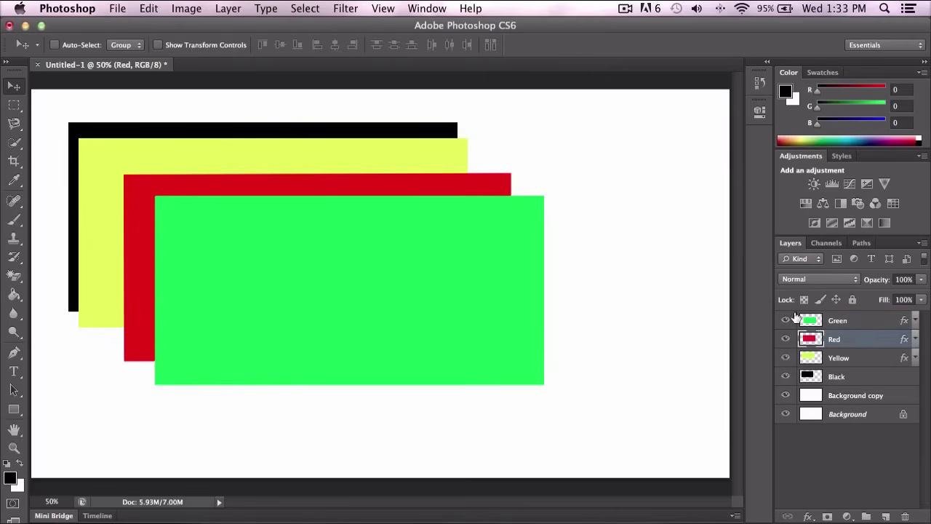
mouse_move(414, 203)
mouse_down()
mouse_move(394, 192)
mouse_move(419, 177)
mouse_up()
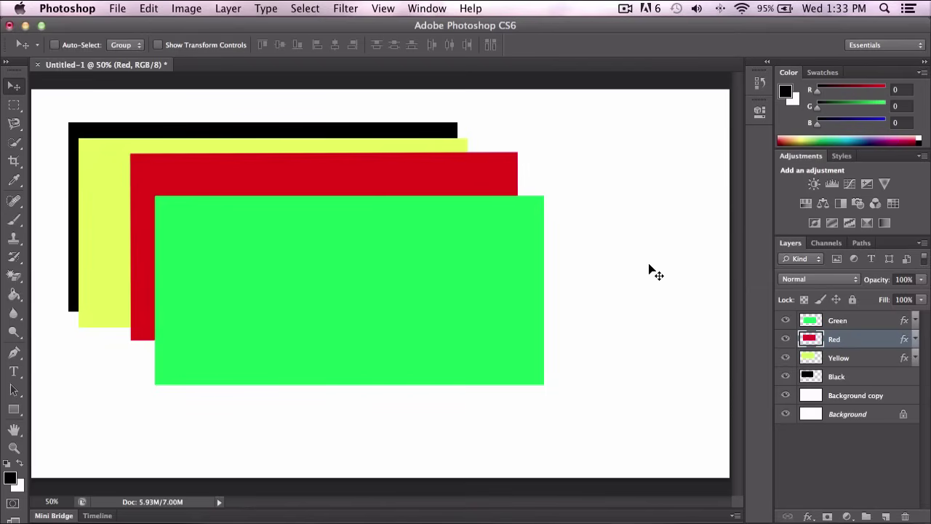
drag(866, 341, 858, 317)
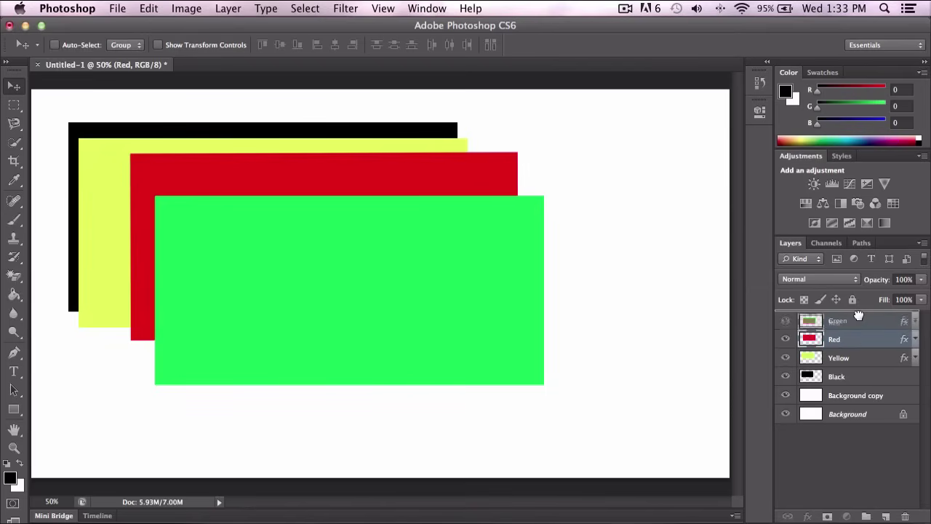
drag(342, 192, 433, 285)
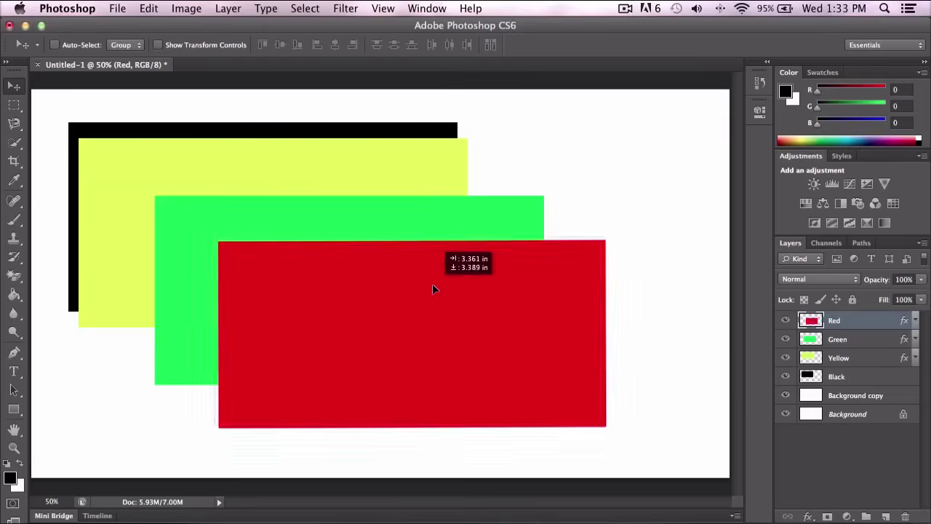
- Move the Green layer below Black in the stack
click(834, 342)
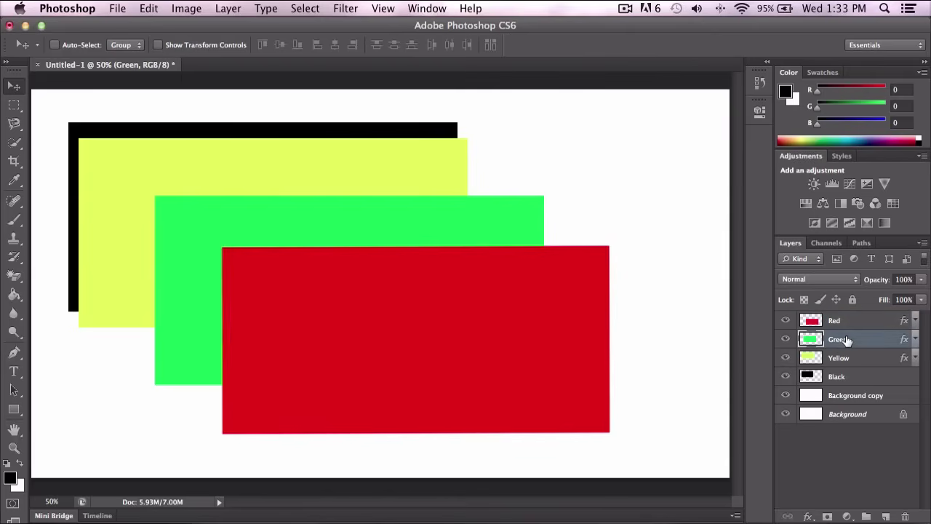
drag(846, 340, 858, 375)
mouse_move(371, 196)
mouse_down()
mouse_move(390, 171)
mouse_move(392, 190)
mouse_up()
- Put the Yellow layer below Black and move the yellow rectangle up-left
click(845, 341)
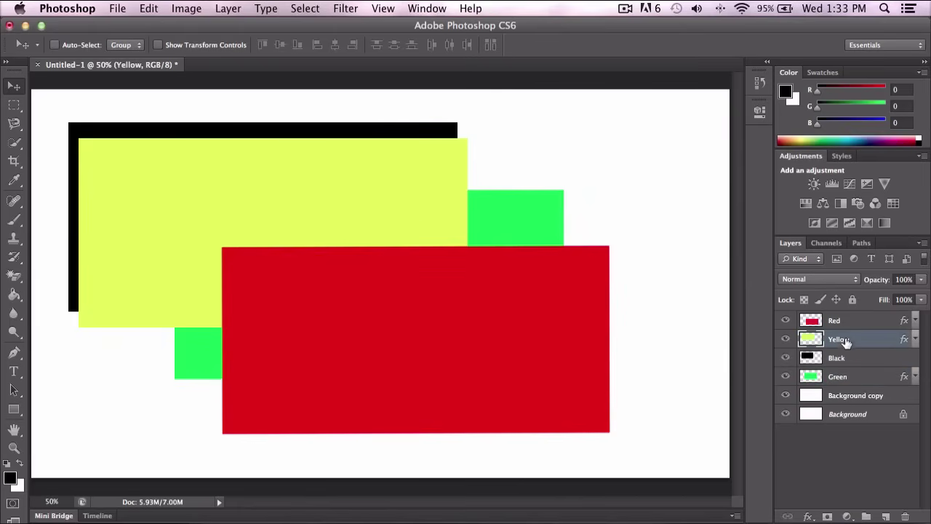
mouse_move(317, 171)
mouse_down()
mouse_move(366, 184)
mouse_move(360, 190)
mouse_up()
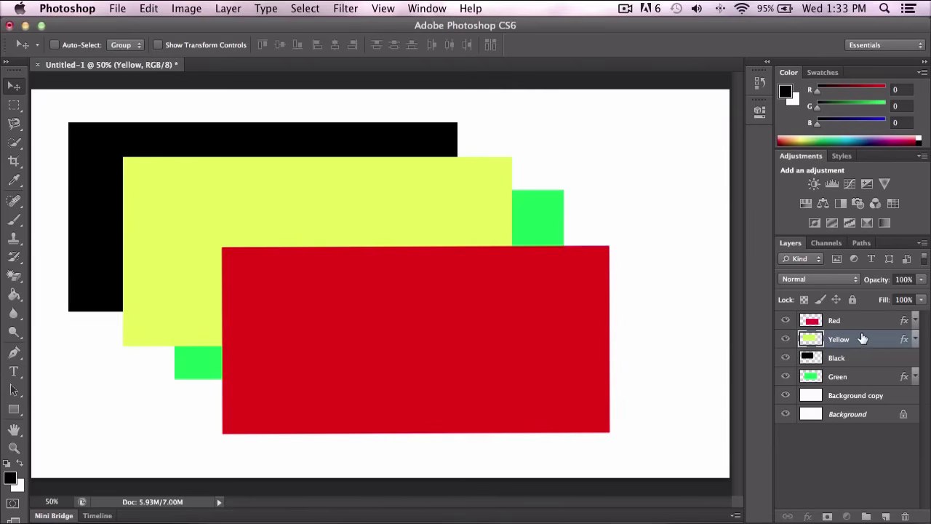
drag(857, 342, 859, 368)
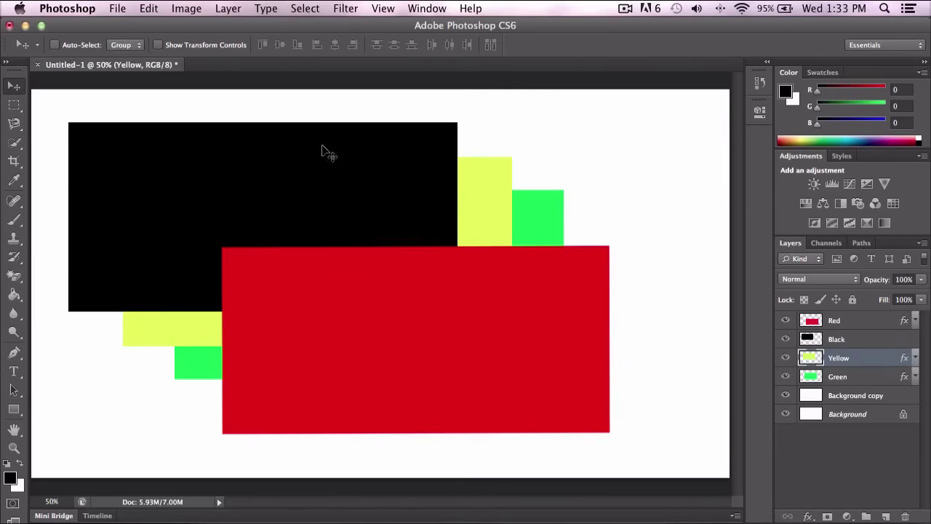
drag(467, 186, 377, 133)
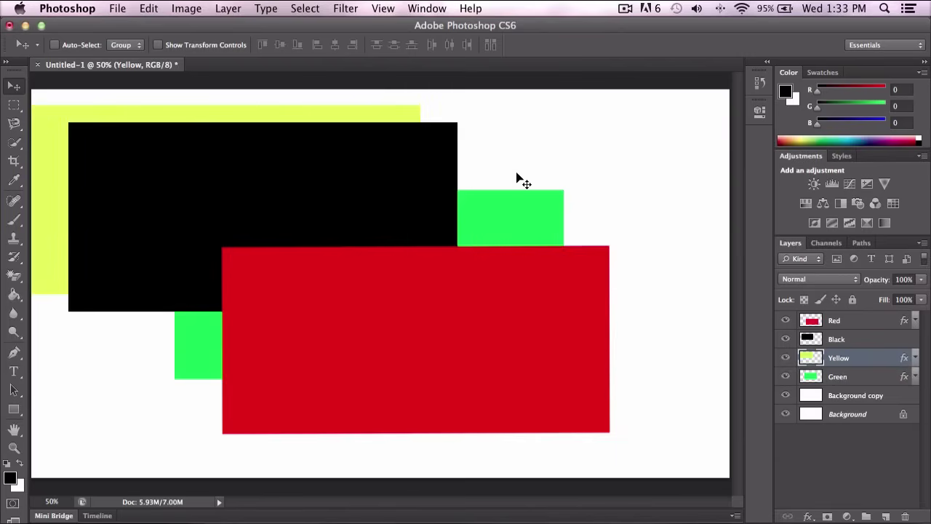
- Move green up to the top edge and red up and left
click(866, 376)
mouse_move(513, 208)
mouse_down()
mouse_move(495, 208)
mouse_move(542, 140)
mouse_move(536, 151)
mouse_up()
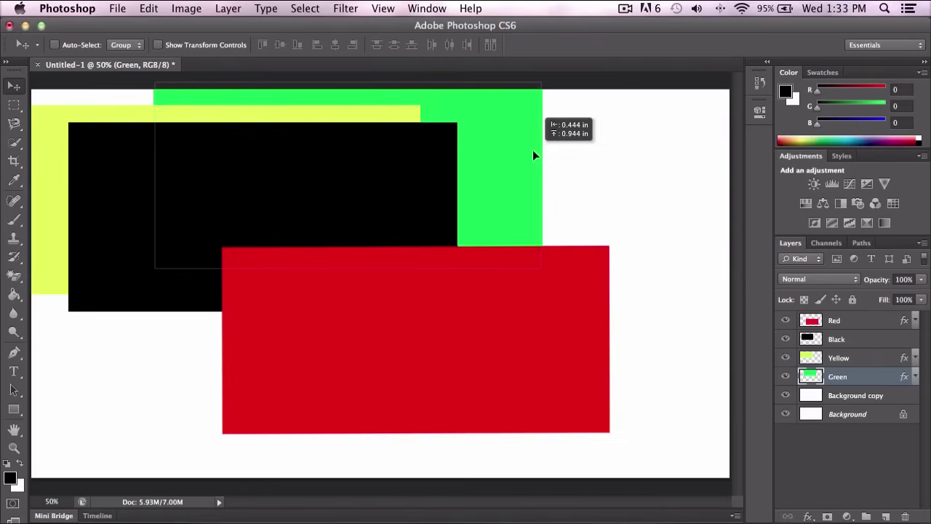
click(863, 320)
mouse_move(487, 299)
mouse_down()
mouse_move(472, 282)
mouse_move(407, 255)
mouse_up()
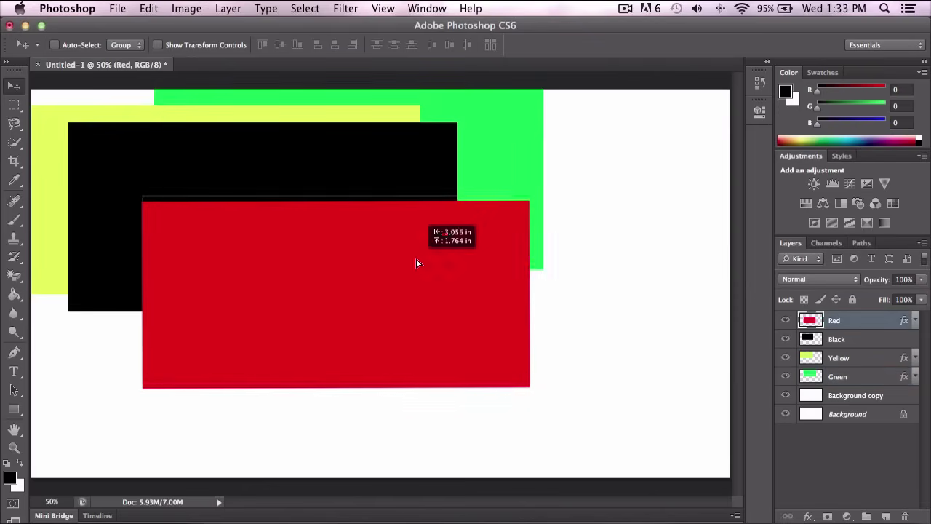
- Nudge black down-right, then shift green right and down beyond black's edge
click(866, 339)
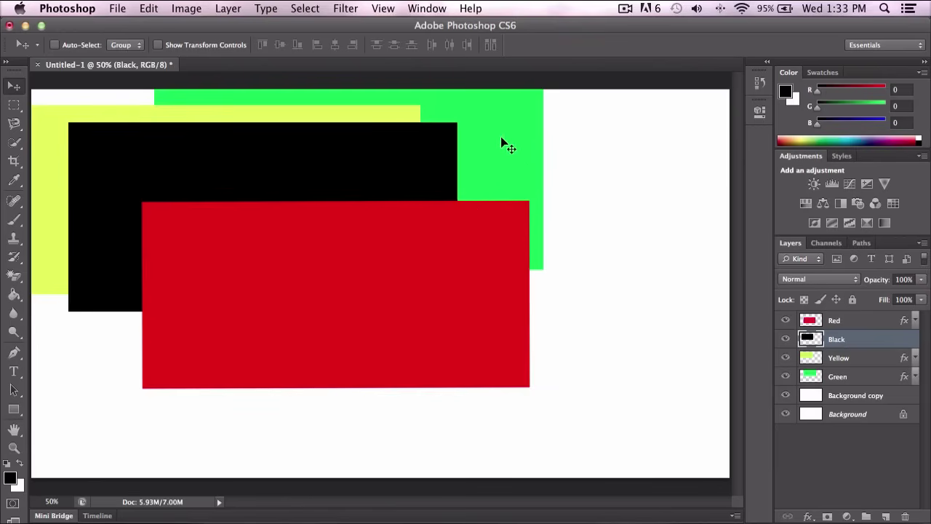
mouse_move(501, 127)
mouse_down()
mouse_move(504, 137)
mouse_move(510, 119)
mouse_up()
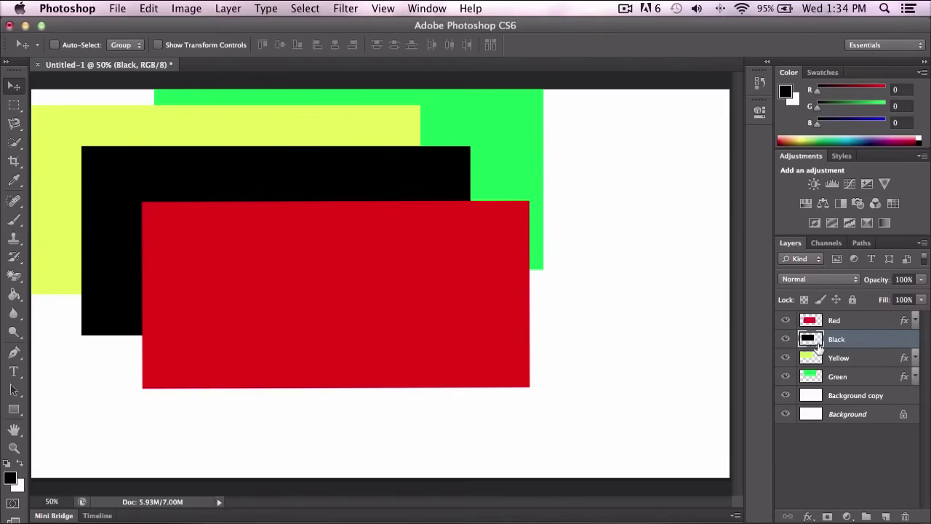
click(848, 377)
mouse_move(489, 130)
mouse_down()
mouse_move(599, 179)
mouse_move(583, 167)
mouse_up()
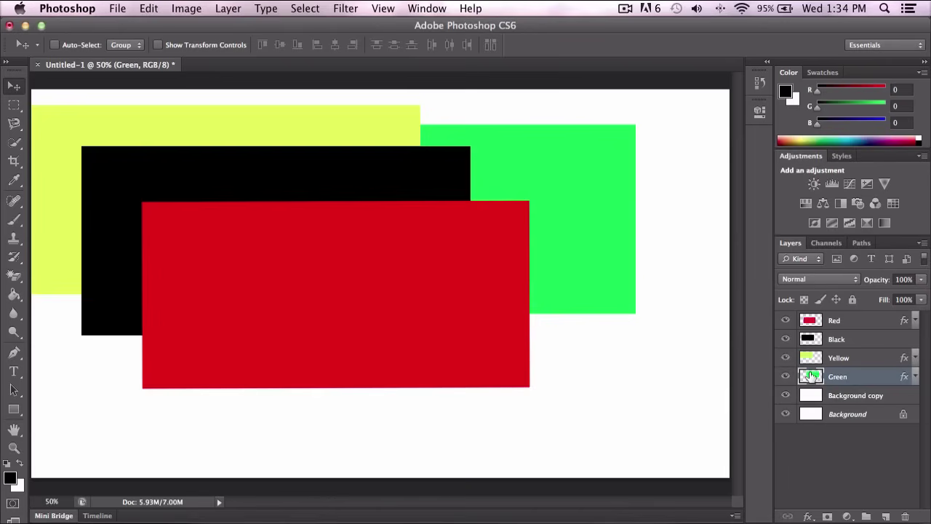
- Drag green right of red, trial-resize it with Free Transform, cancel, and nudge it up-left
drag(701, 337, 400, 356)
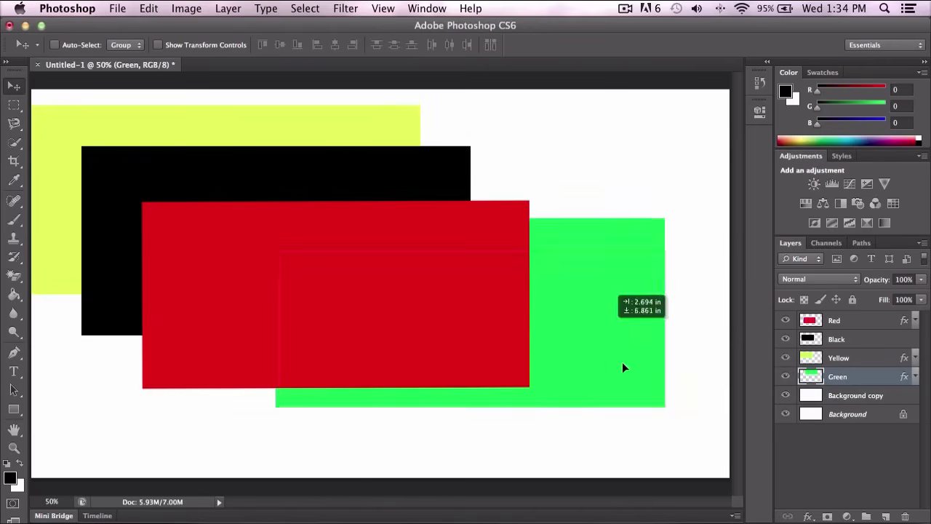
drag(400, 356, 624, 374)
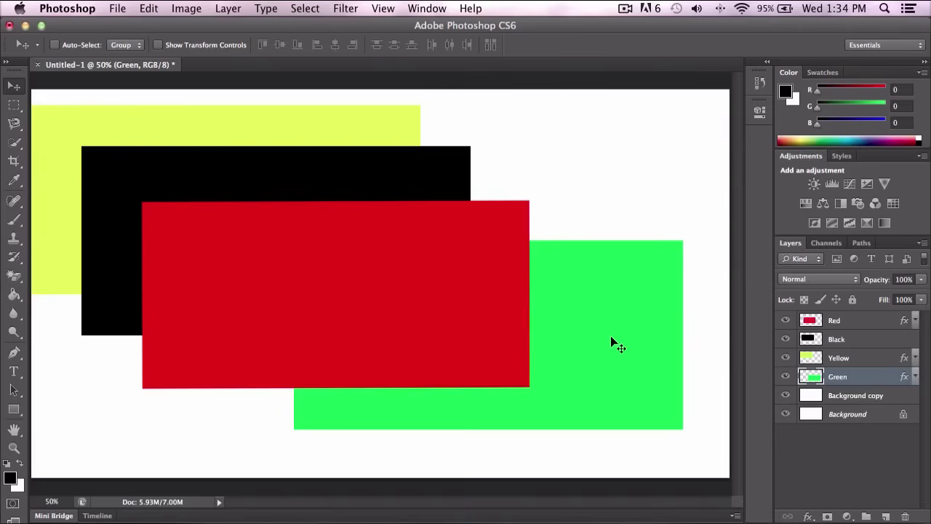
key(super+t)
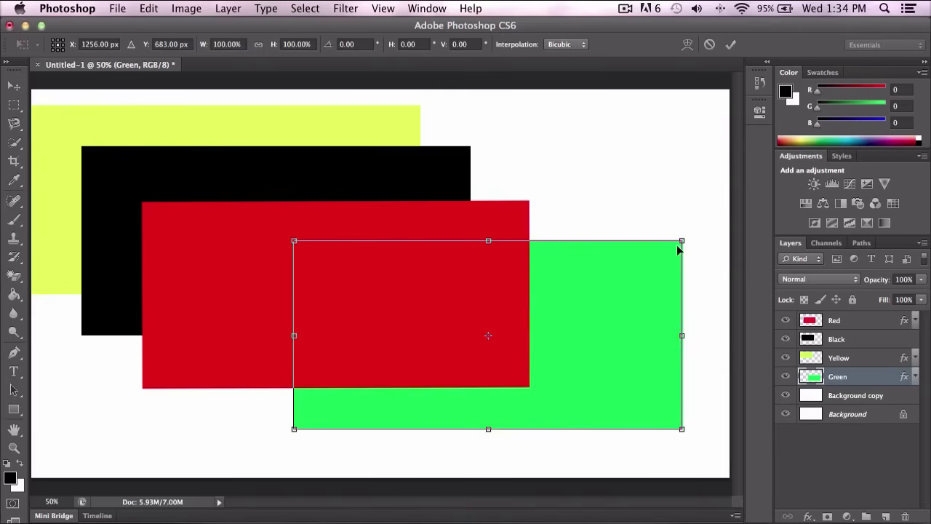
drag(682, 239, 836, 163)
drag(556, 250, 423, 364)
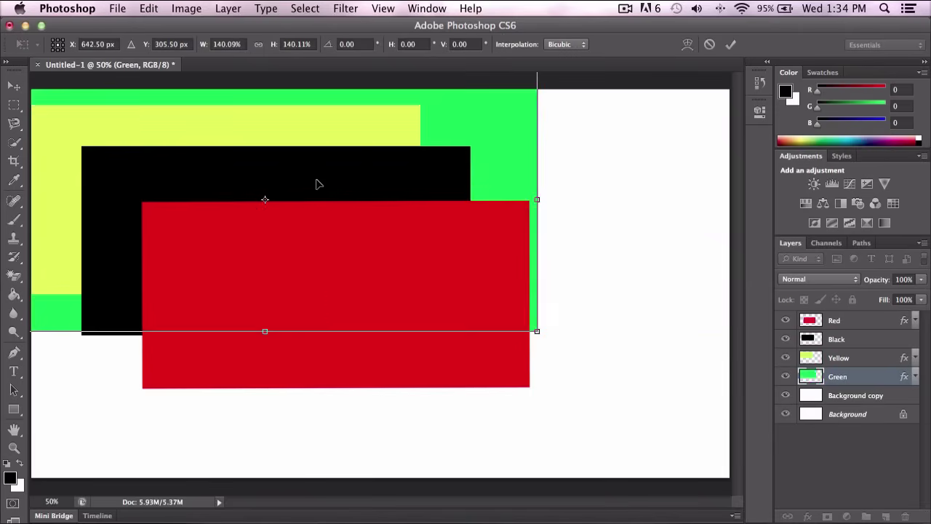
drag(361, 241, 364, 106)
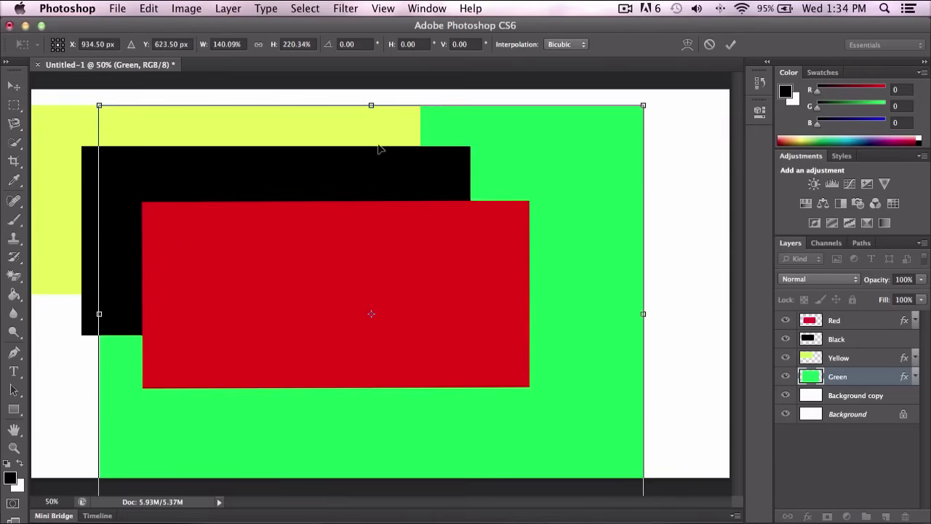
drag(407, 320, 478, 225)
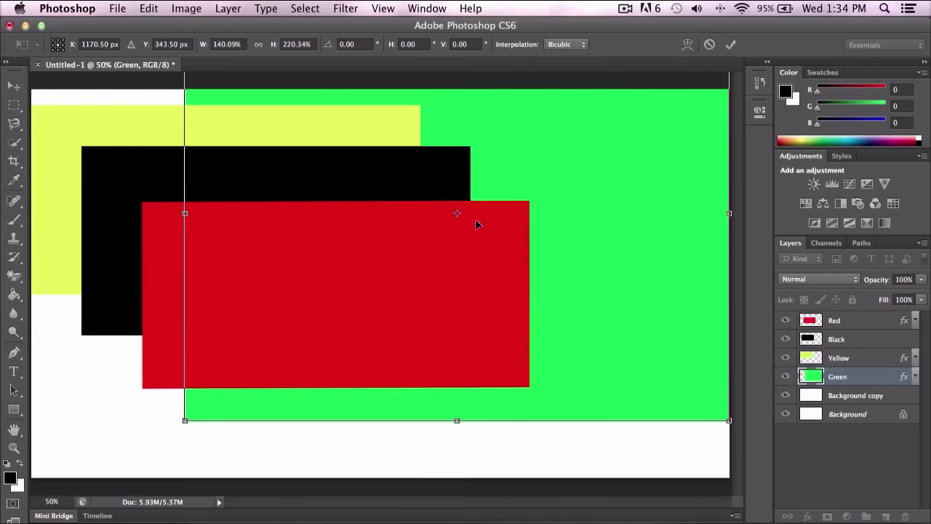
click(710, 44)
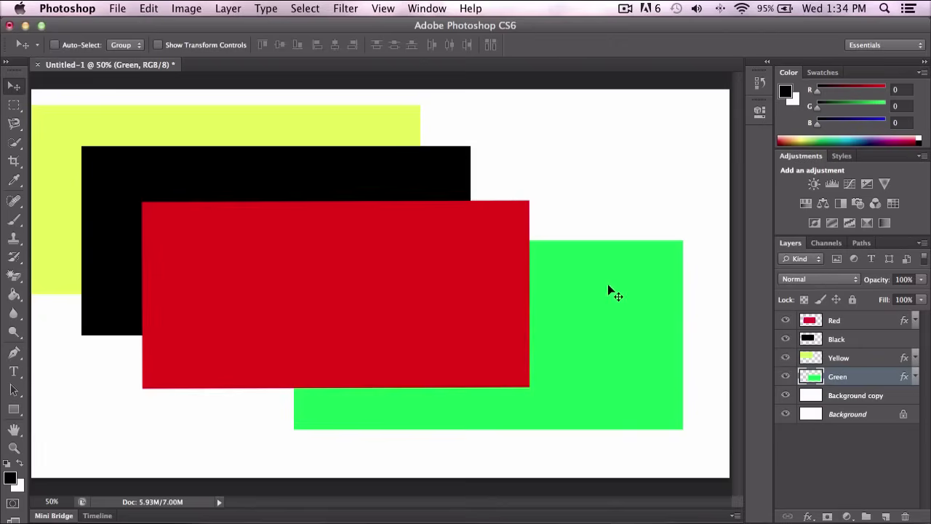
drag(609, 288, 591, 278)
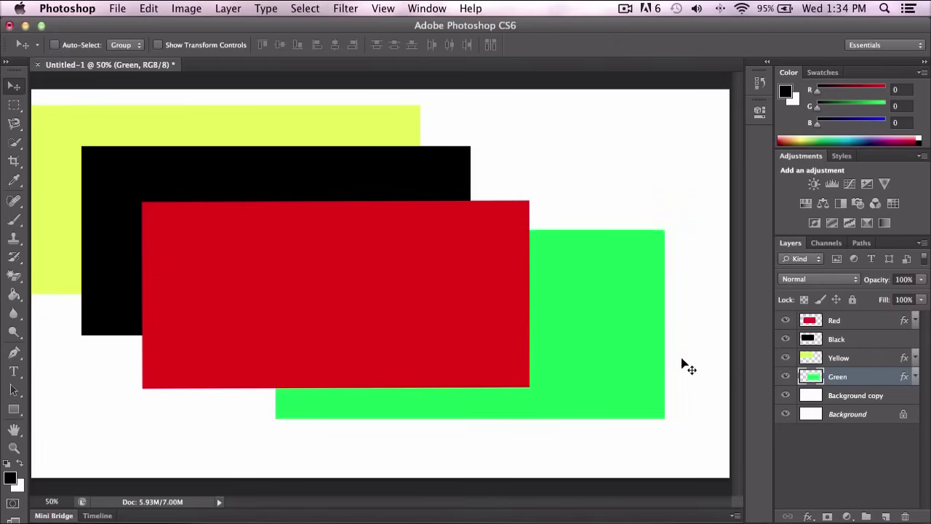
click(848, 397)
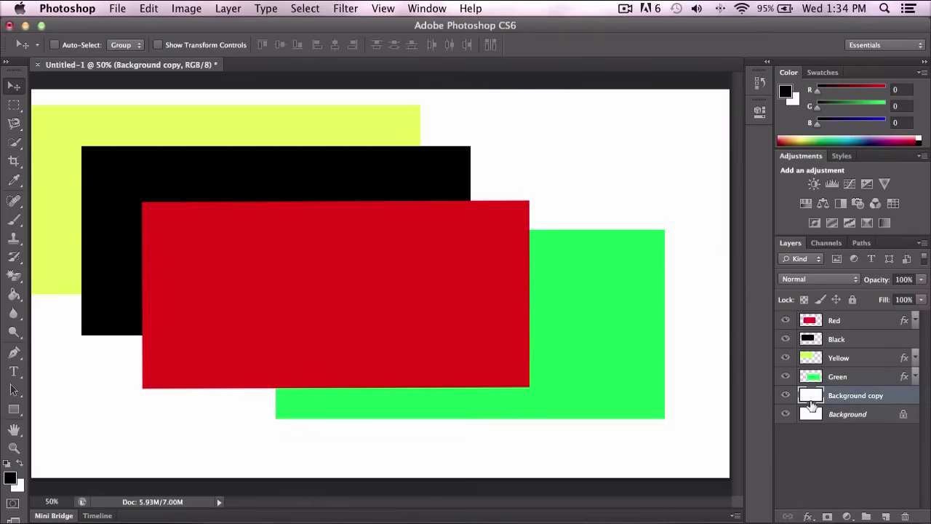
click(827, 419)
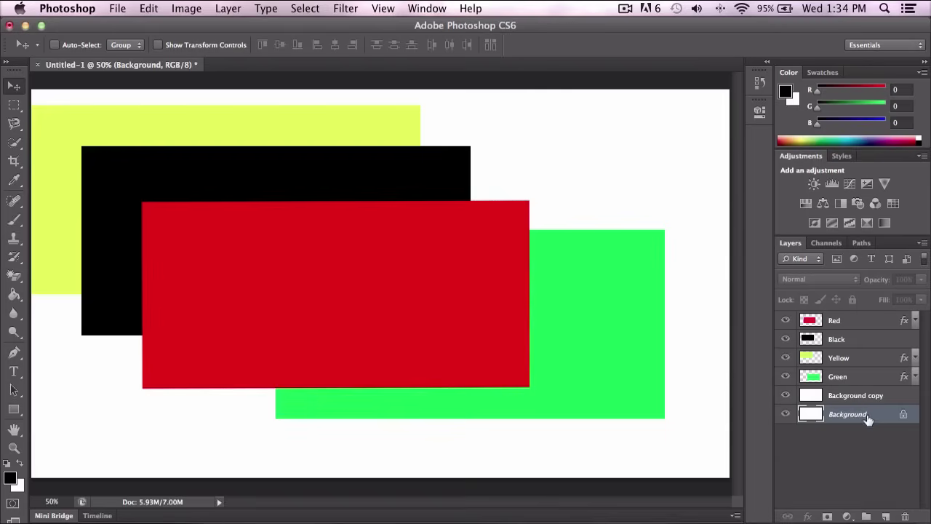
drag(870, 414, 886, 517)
mouse_move(873, 415)
mouse_down()
mouse_move(884, 514)
mouse_move(866, 413)
mouse_up()
click(853, 394)
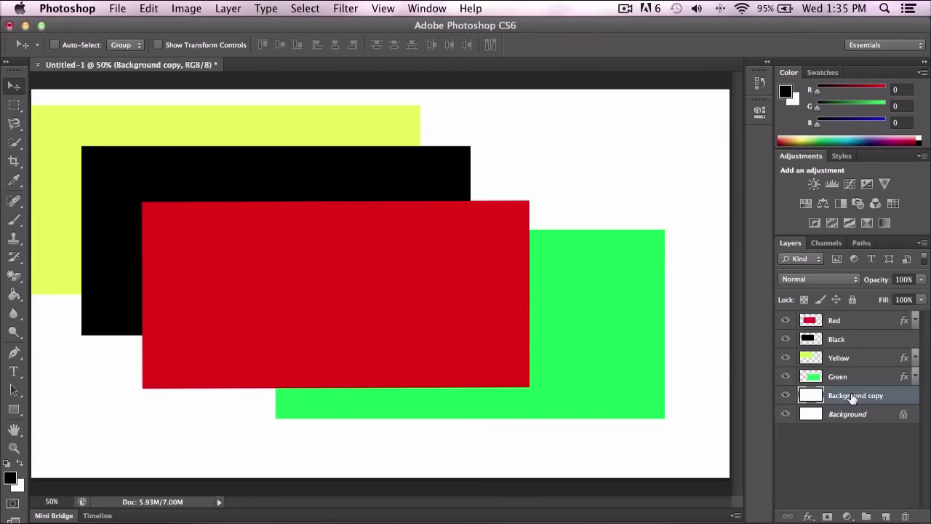
click(853, 415)
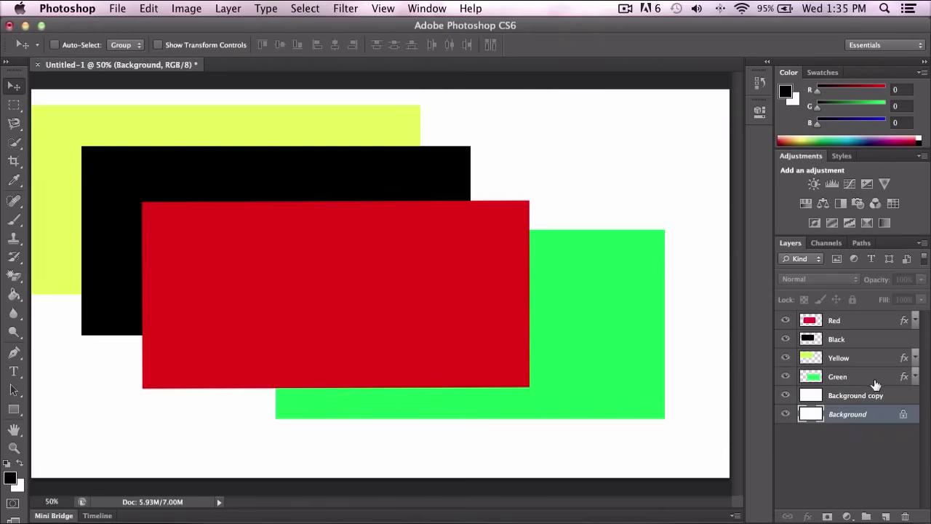
- Toggle Red's effects list, move red slightly right and down, then select Yellow
click(876, 323)
click(916, 321)
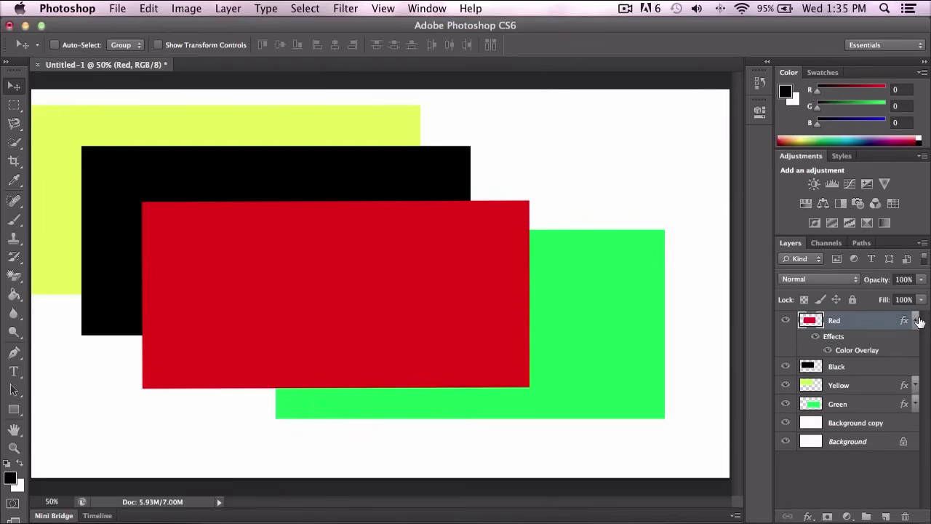
click(917, 320)
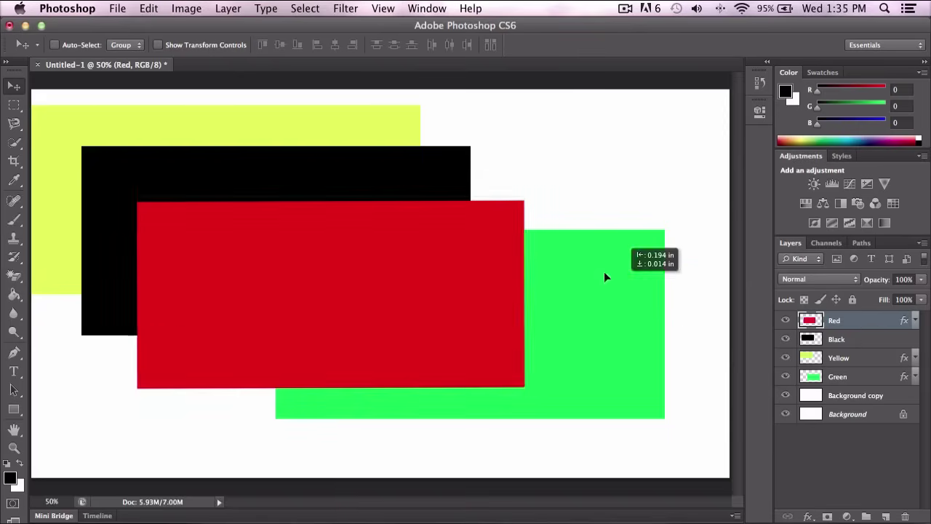
drag(625, 283, 651, 305)
click(876, 341)
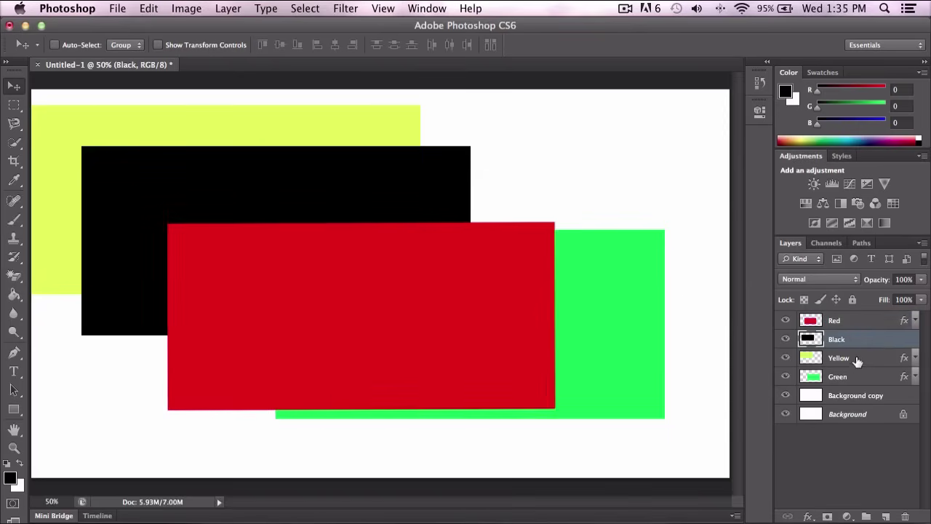
click(855, 362)
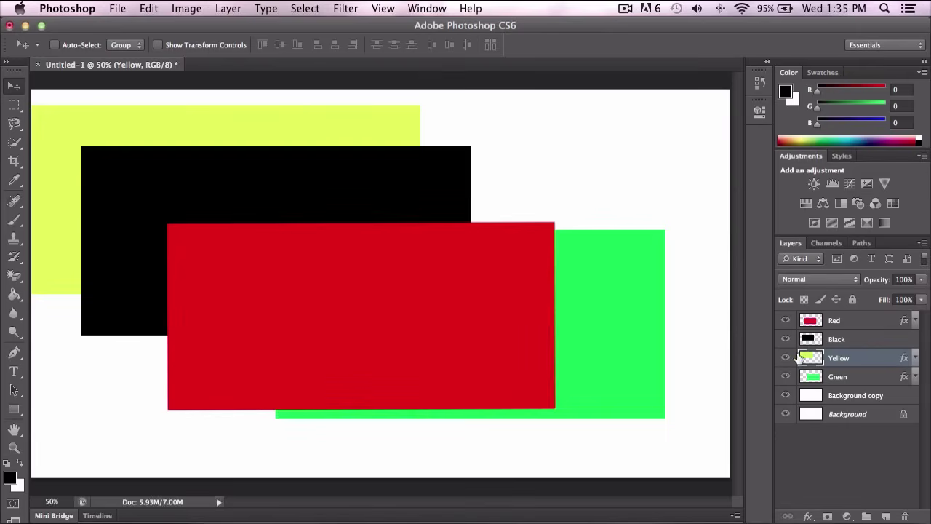
- After a cancelled transform, raise Yellow above Red and move yellow up-left
drag(276, 131, 412, 172)
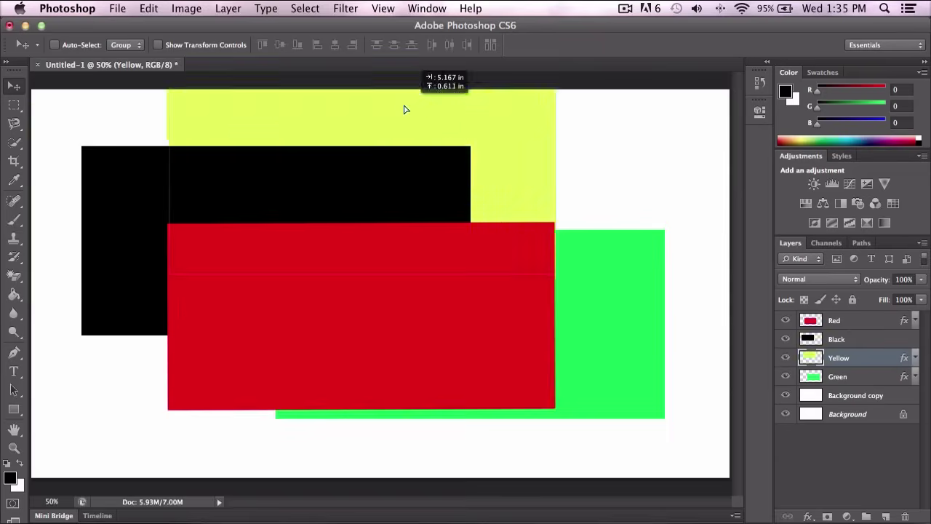
key(ctrl+t)
drag(451, 202, 549, 170)
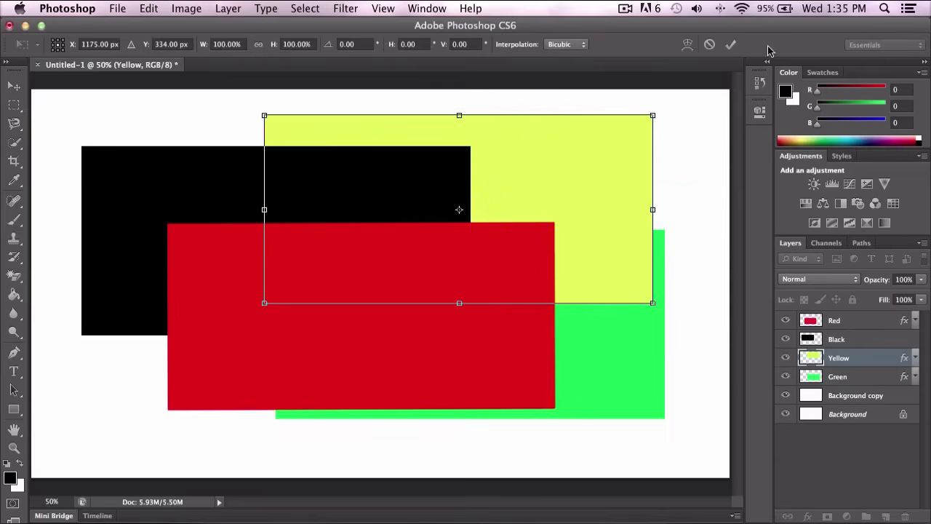
click(710, 45)
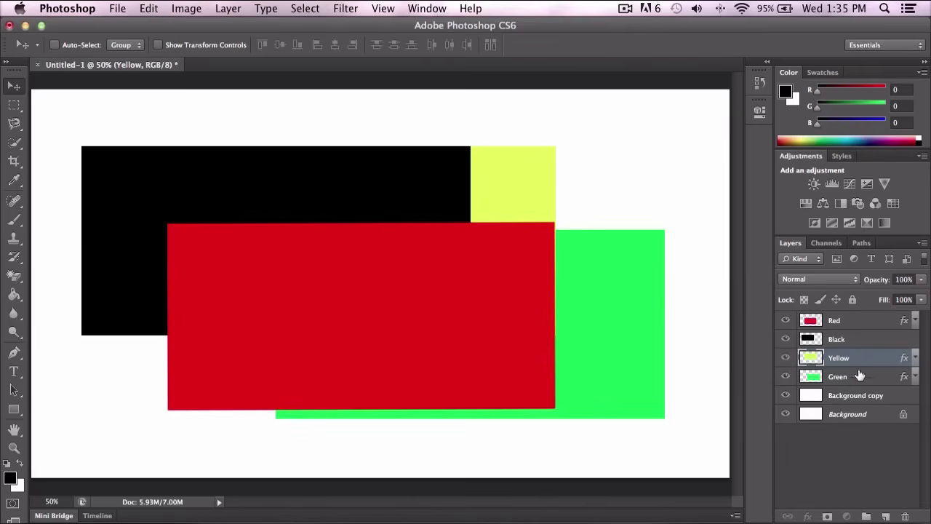
drag(859, 358, 862, 320)
mouse_move(474, 212)
mouse_down()
mouse_move(522, 318)
mouse_move(546, 318)
mouse_up()
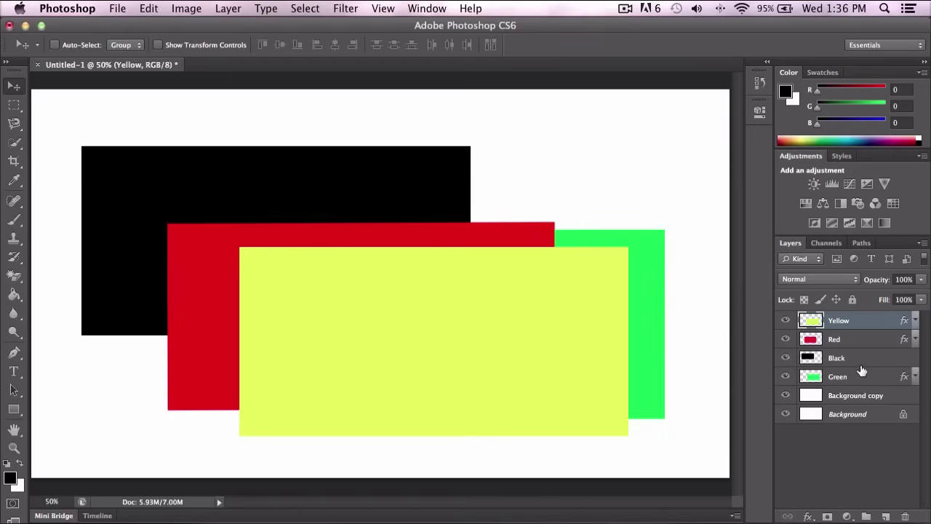
drag(621, 235, 577, 208)
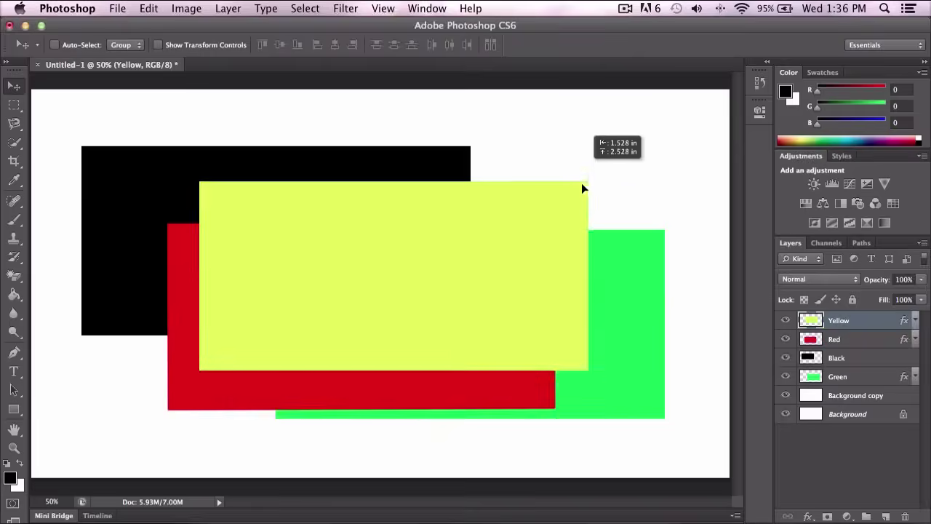
- Move green up-left and scale it with Ctrl+T into a wide backdrop
click(871, 381)
drag(622, 299, 493, 194)
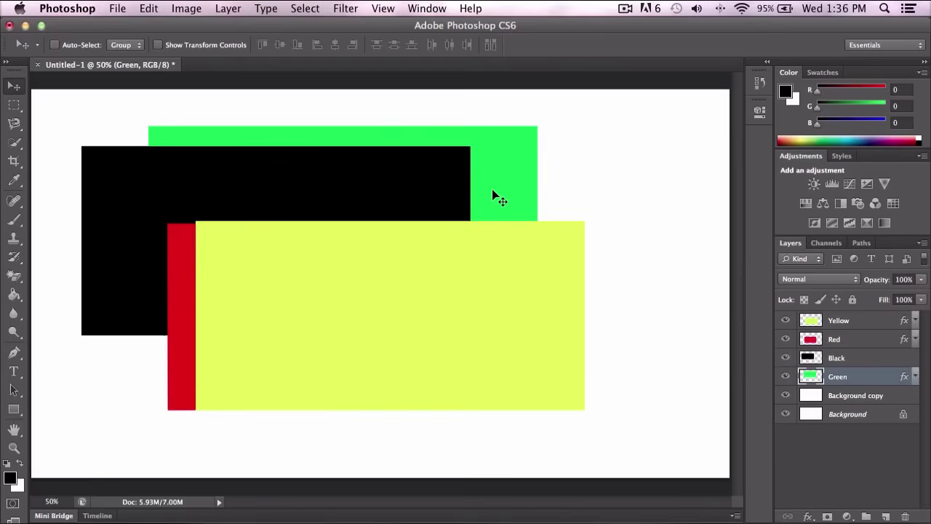
key(ctrl+t)
mouse_move(538, 316)
mouse_down()
mouse_move(679, 443)
mouse_move(728, 465)
mouse_up()
drag(613, 271, 570, 264)
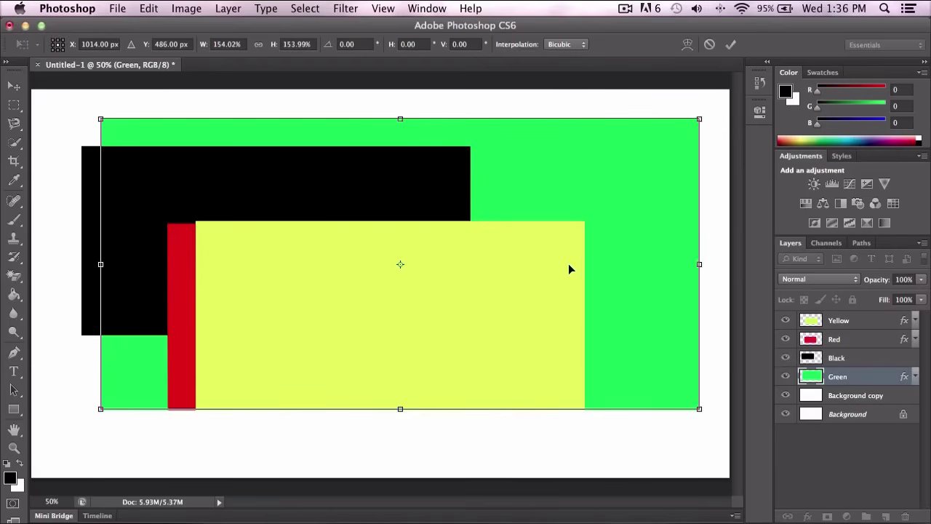
key(Return)
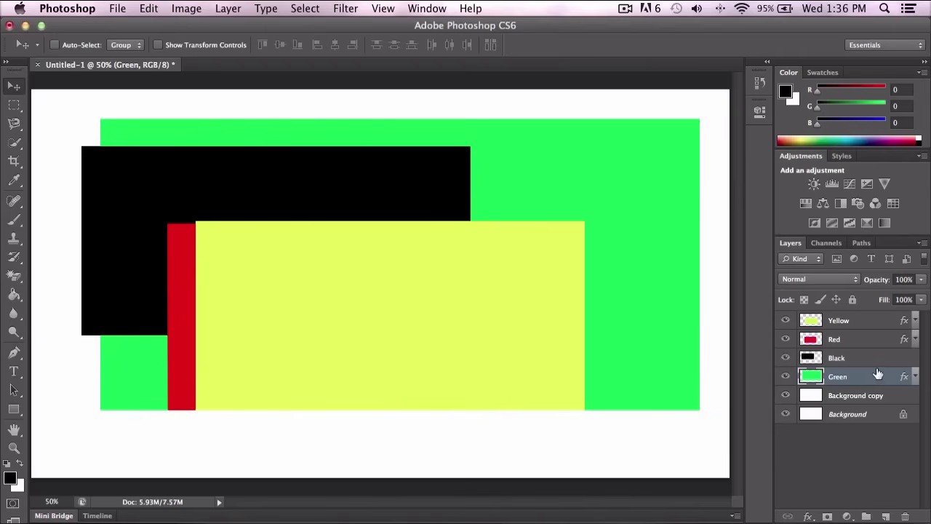